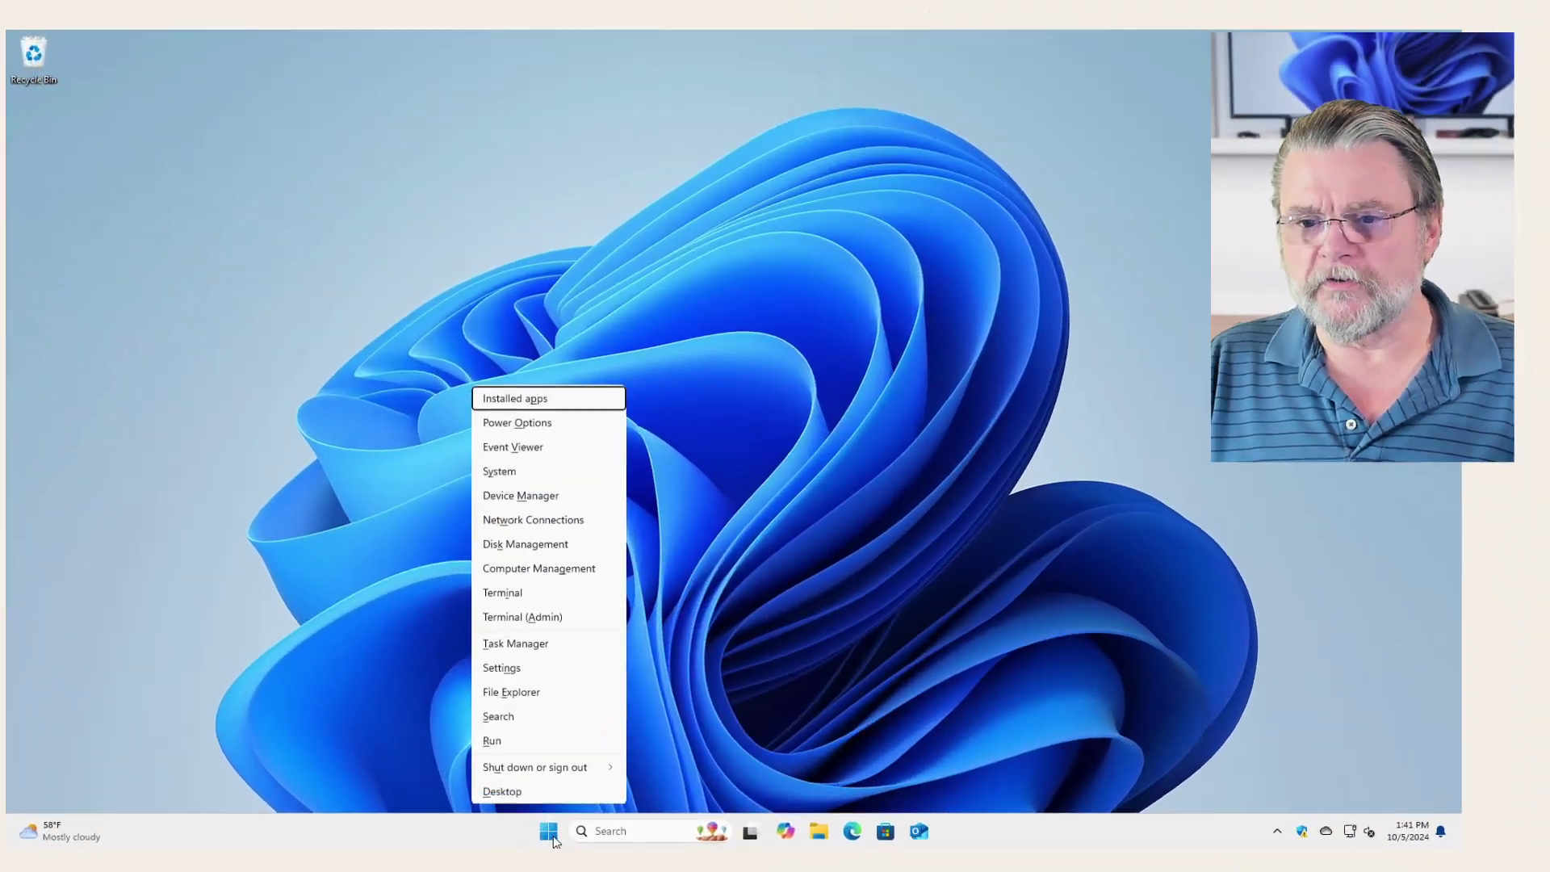
Step: Open Terminal from the Win+X menu and ping google.com, getting four replies from 142.251.33.110
click(557, 592)
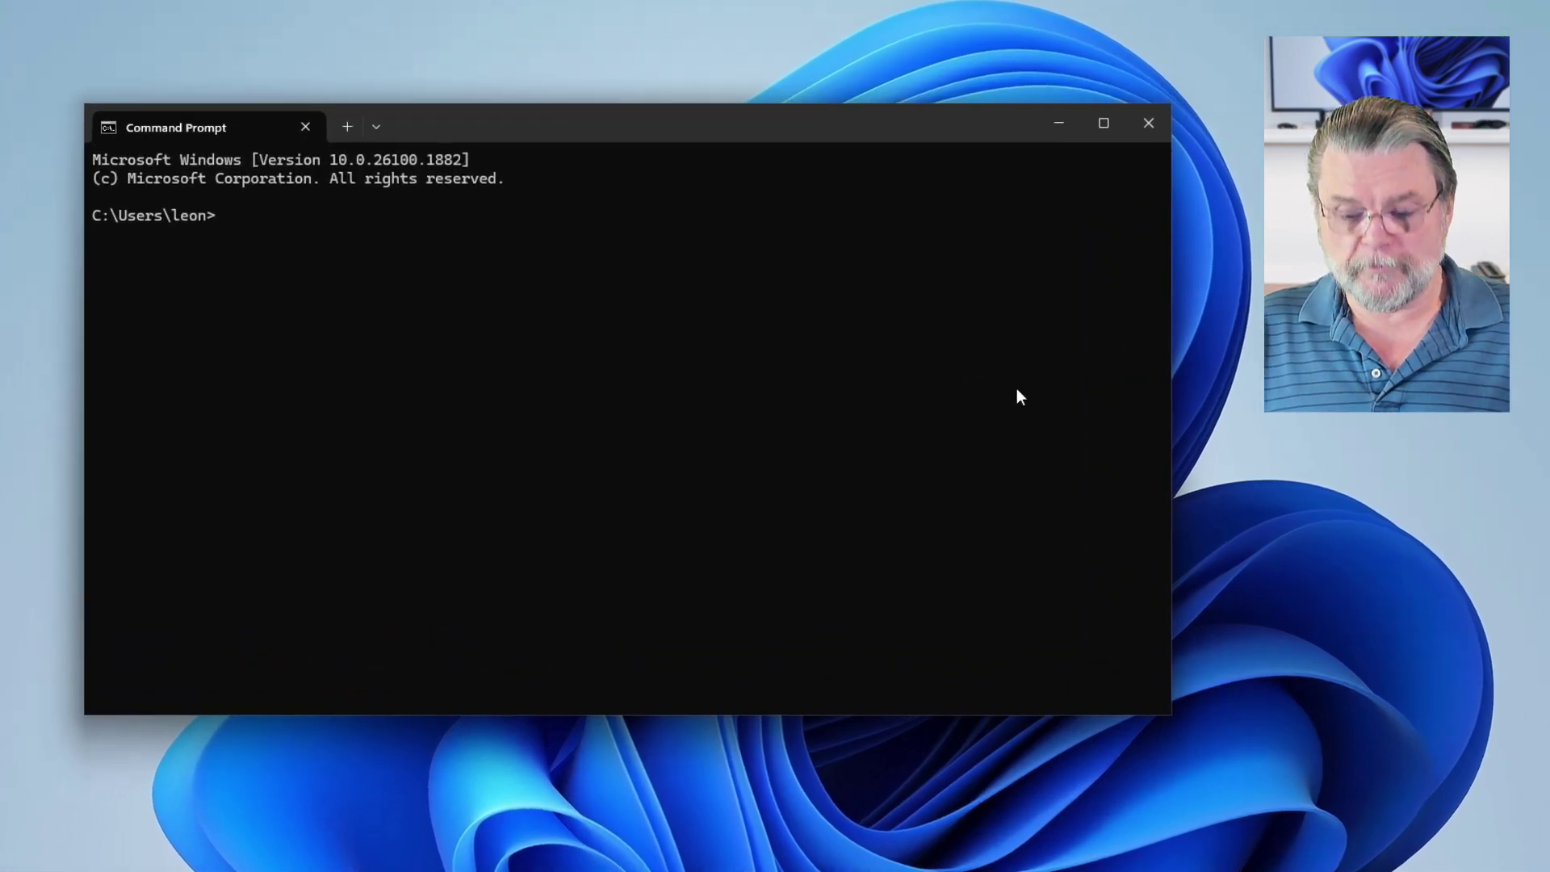
text(ping go)
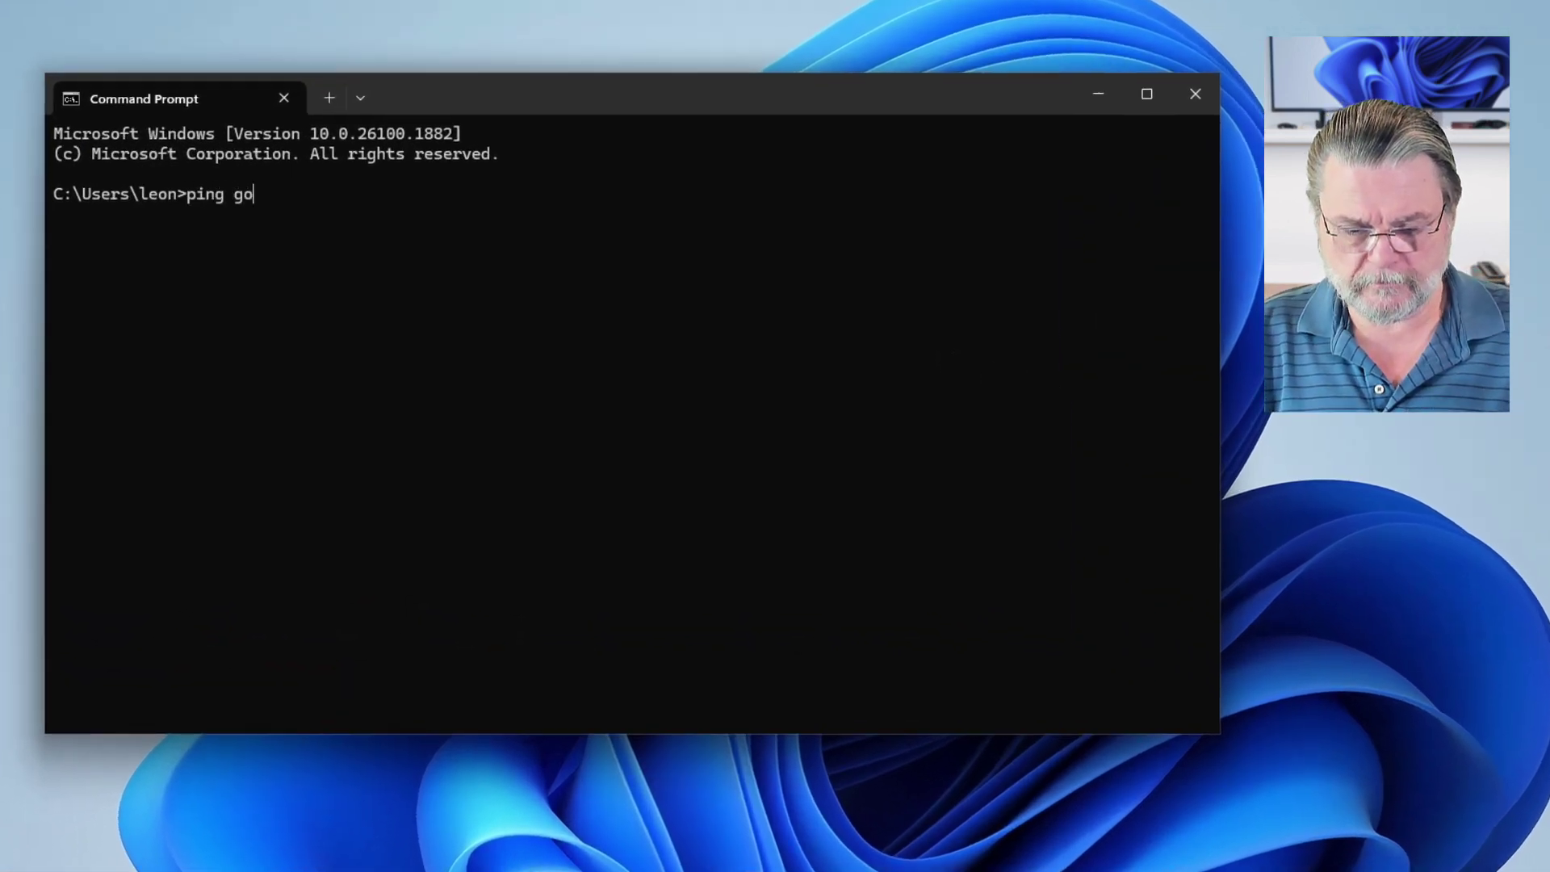
text(ogle.com)
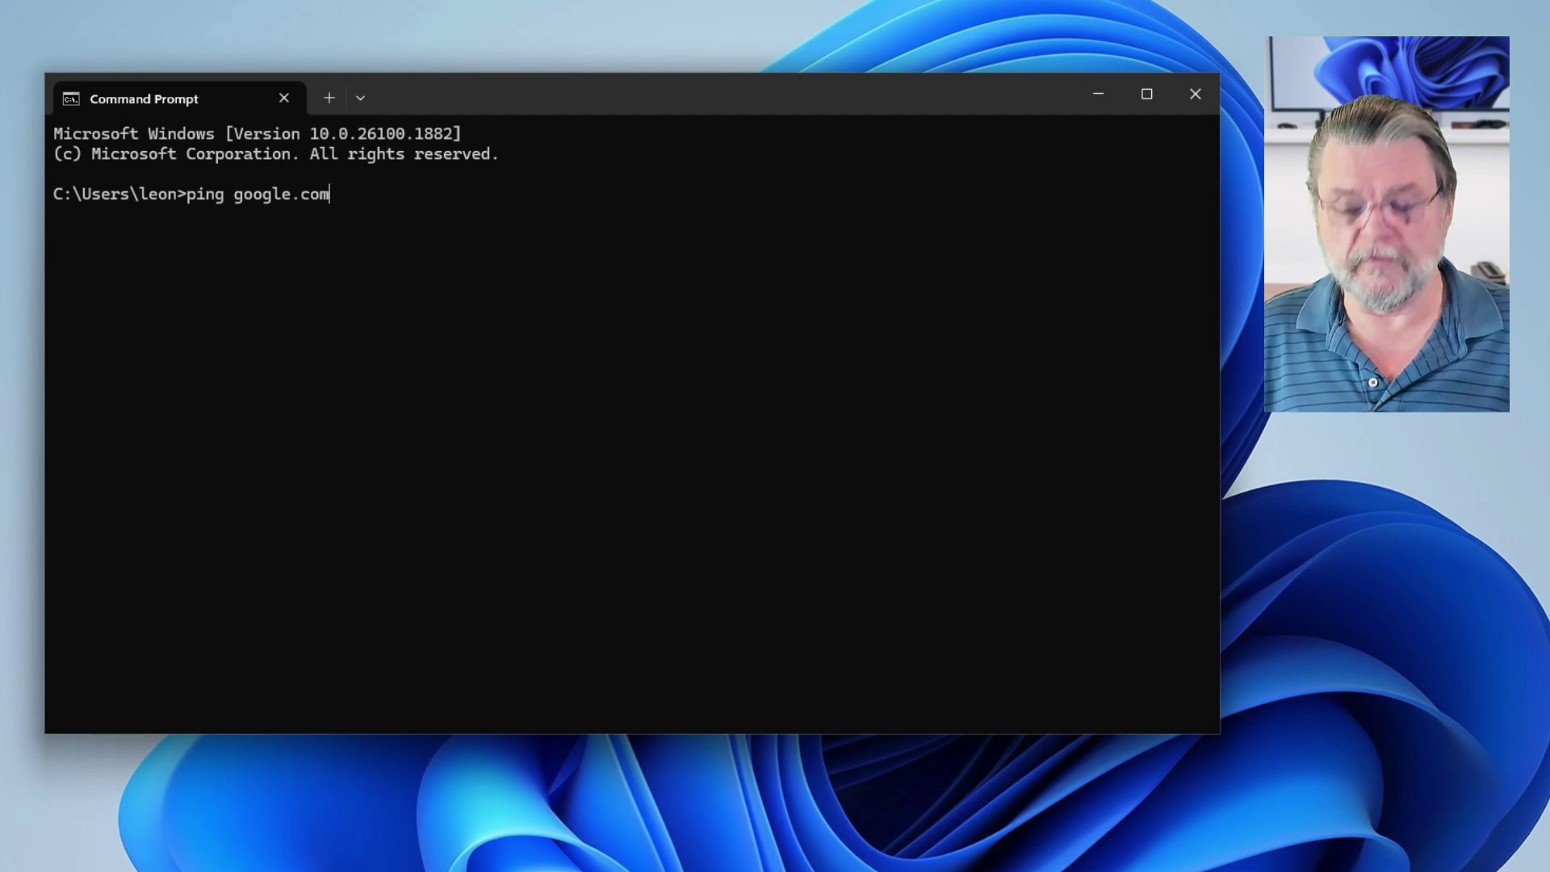
key(Return)
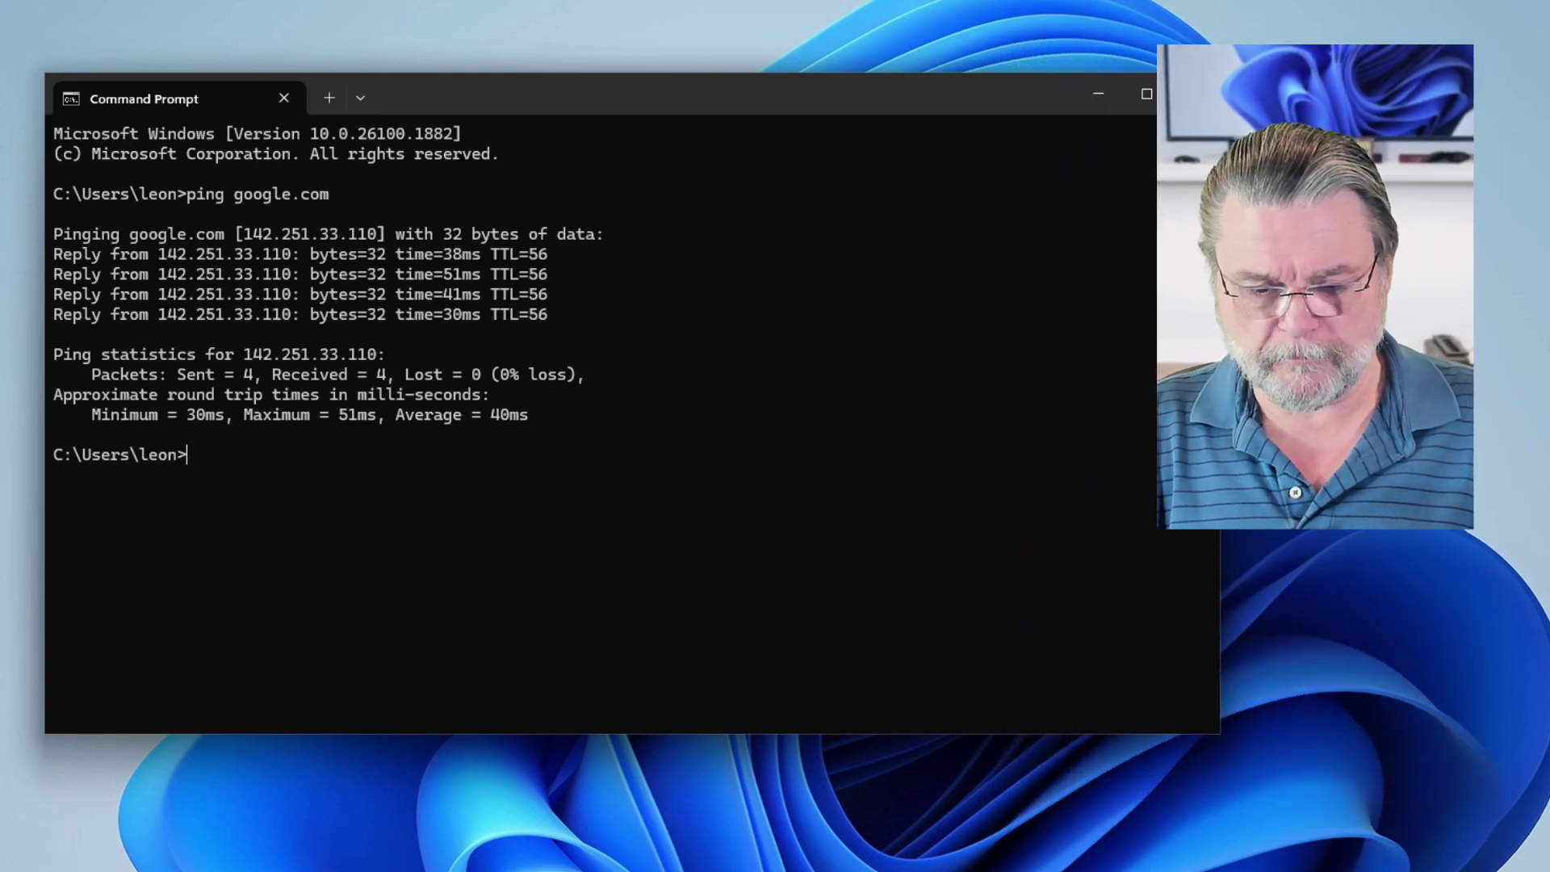
text(ping -?)
Step: Show ping's help with ping -? and copy the IP address 142.251.33.110
key(Return)
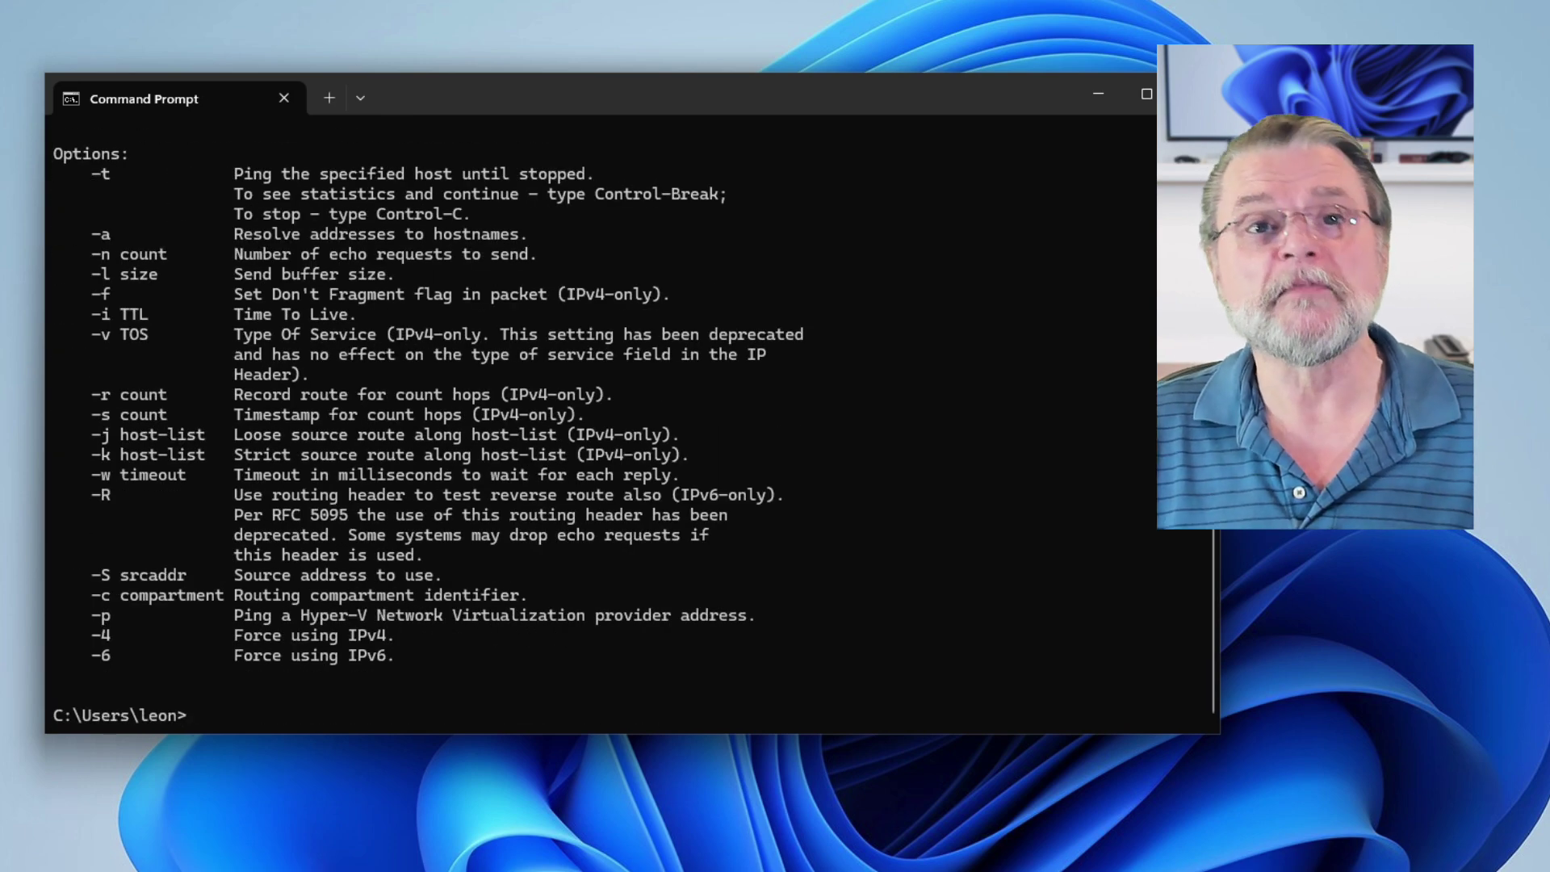
scroll(526, 411, up, 4)
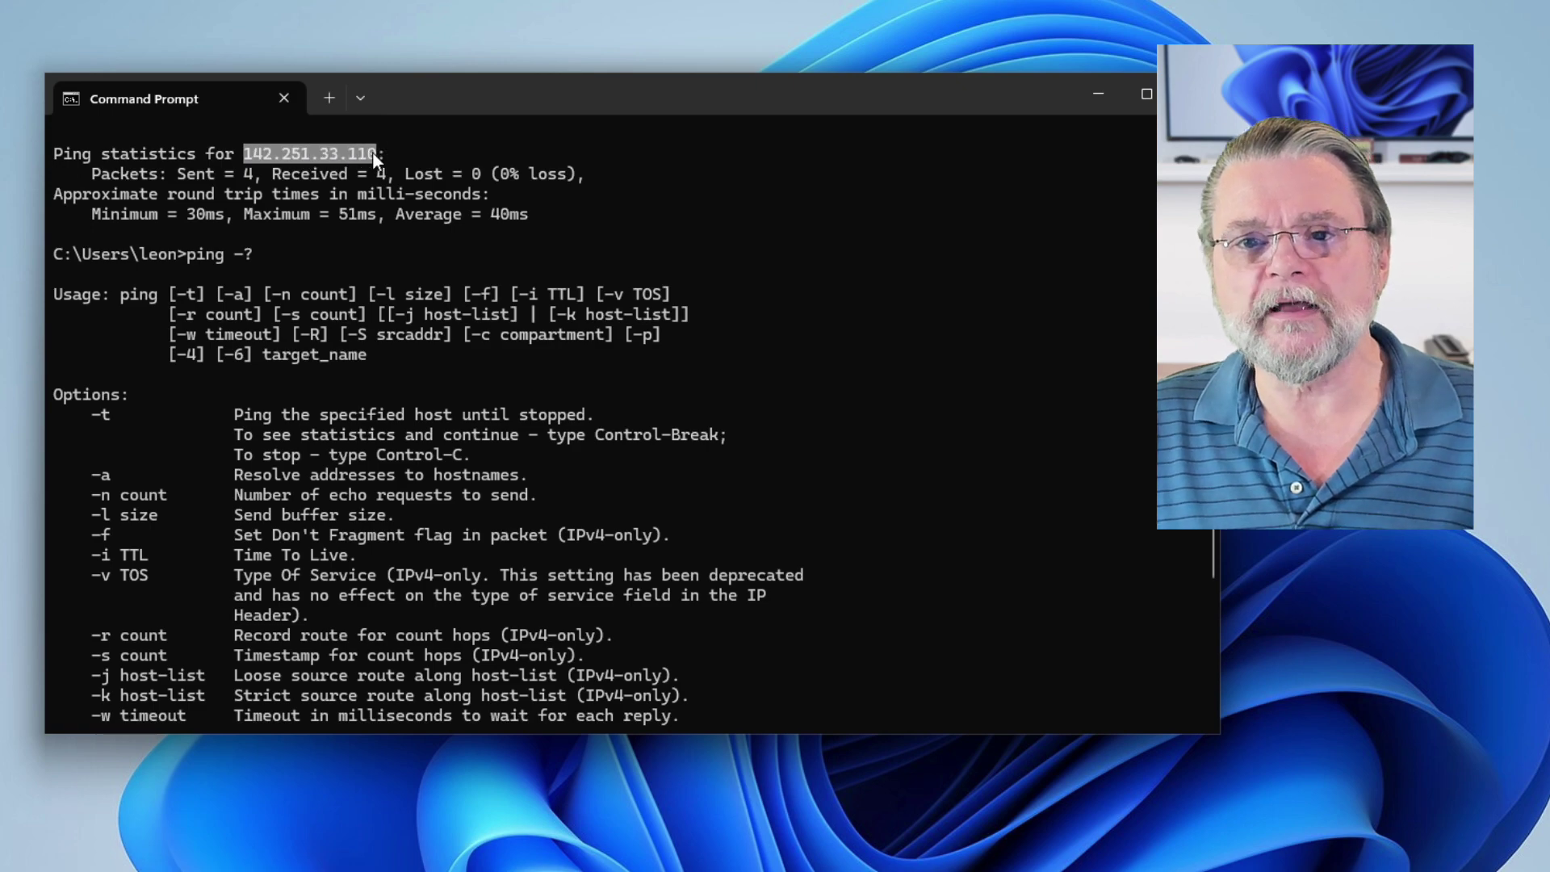
key(ctrl+c)
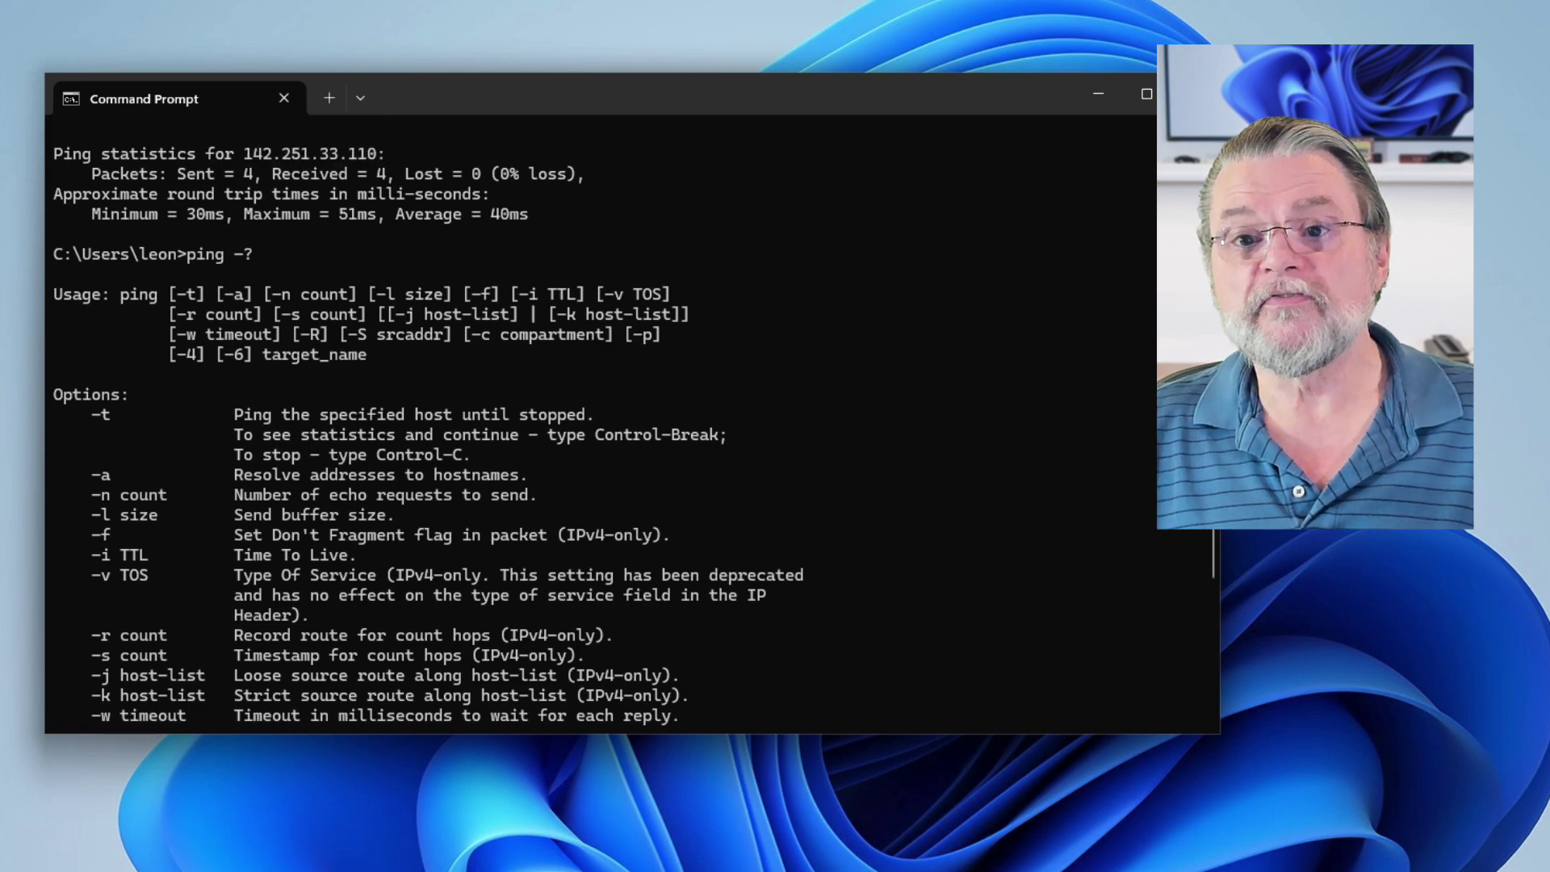
scroll(760, 478, down, 4)
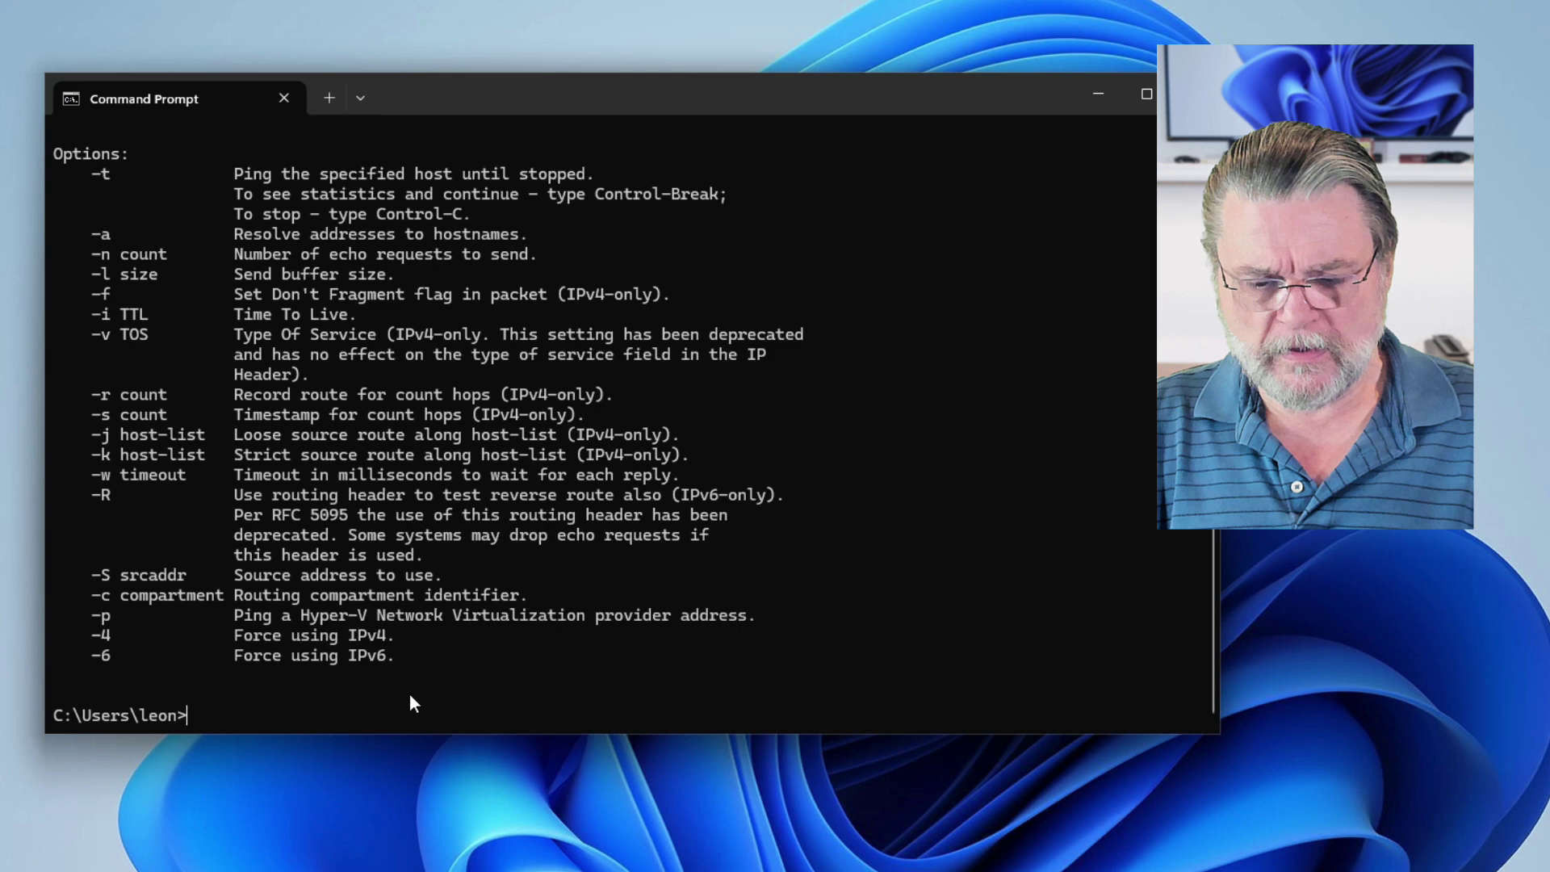
text(ping -a)
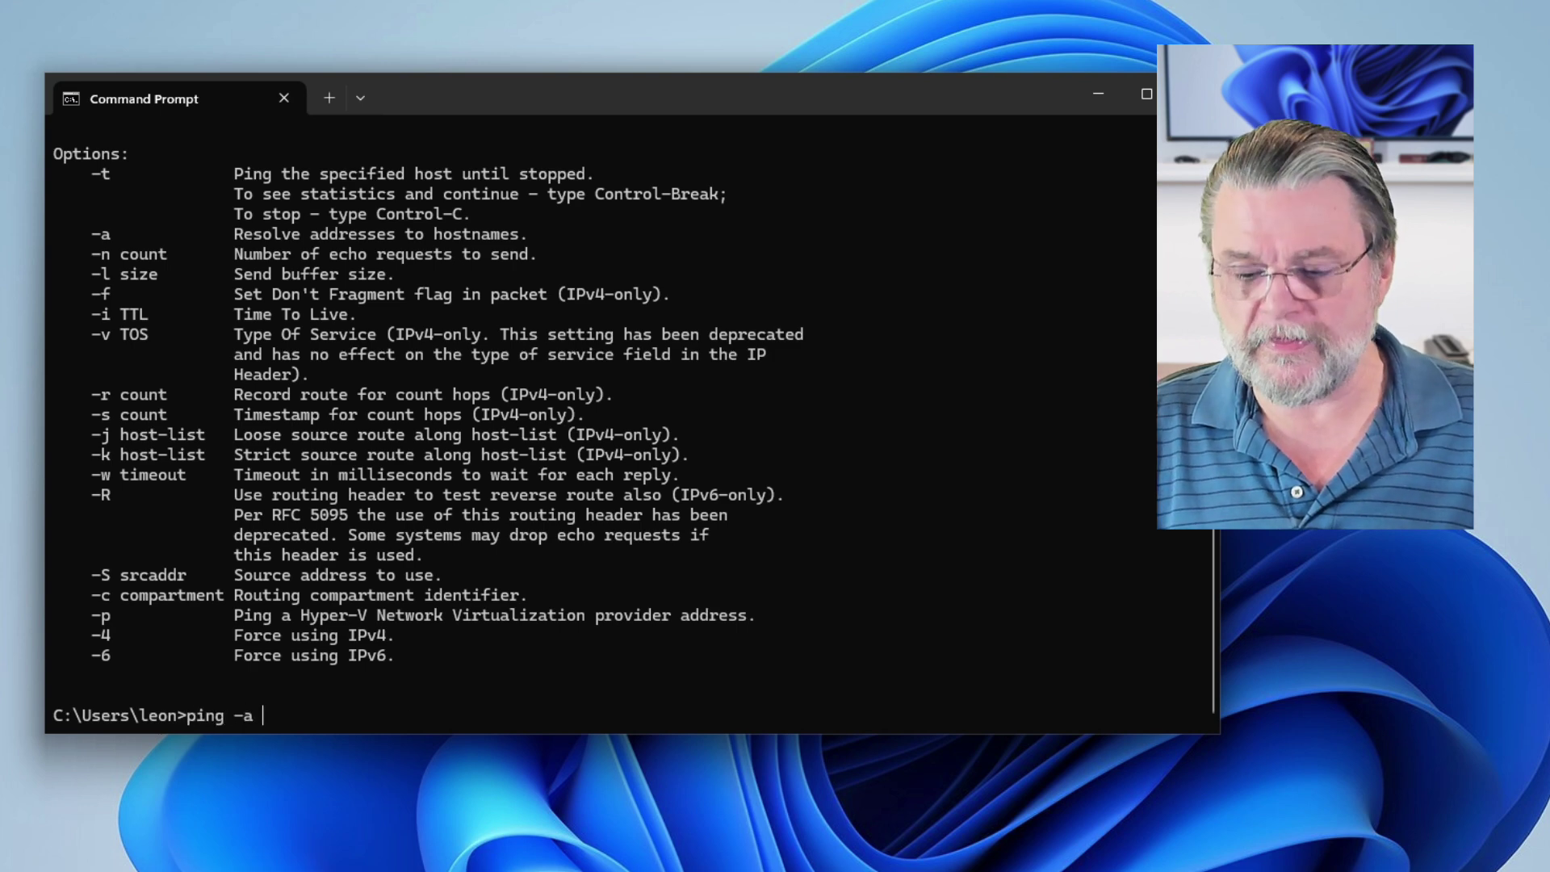
Step: Enter the command 'ping -a 142.251.33.110' at the prompt, pasting the copied IP
key(ctrl+v)
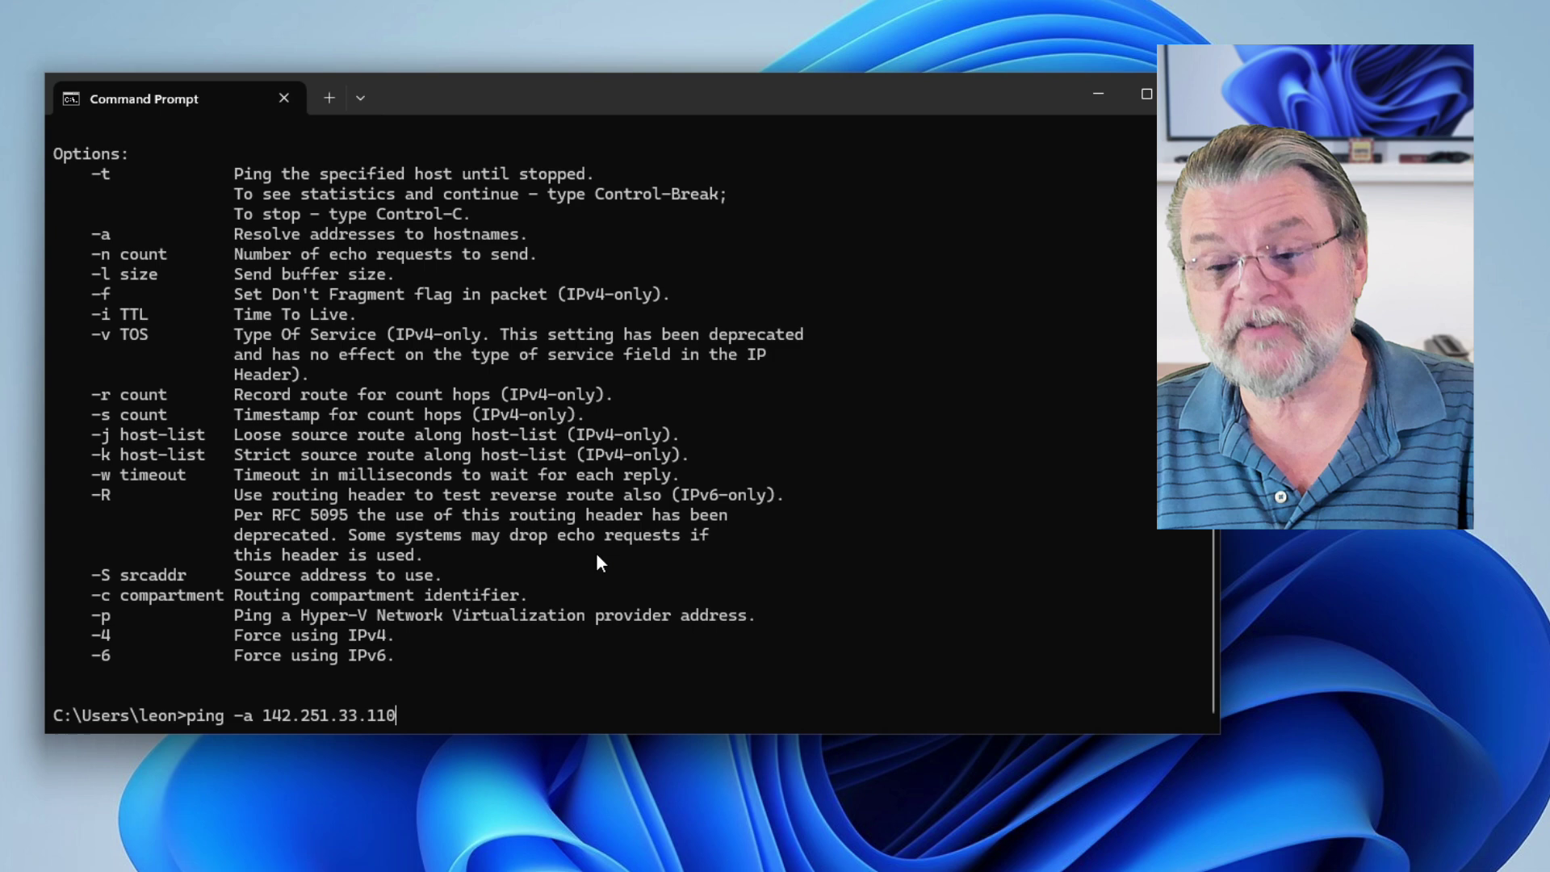
Step: Run ping -a 142.251.33.110, resolving to sea30s10-in-f14.1e100.net with four replies
key(Return)
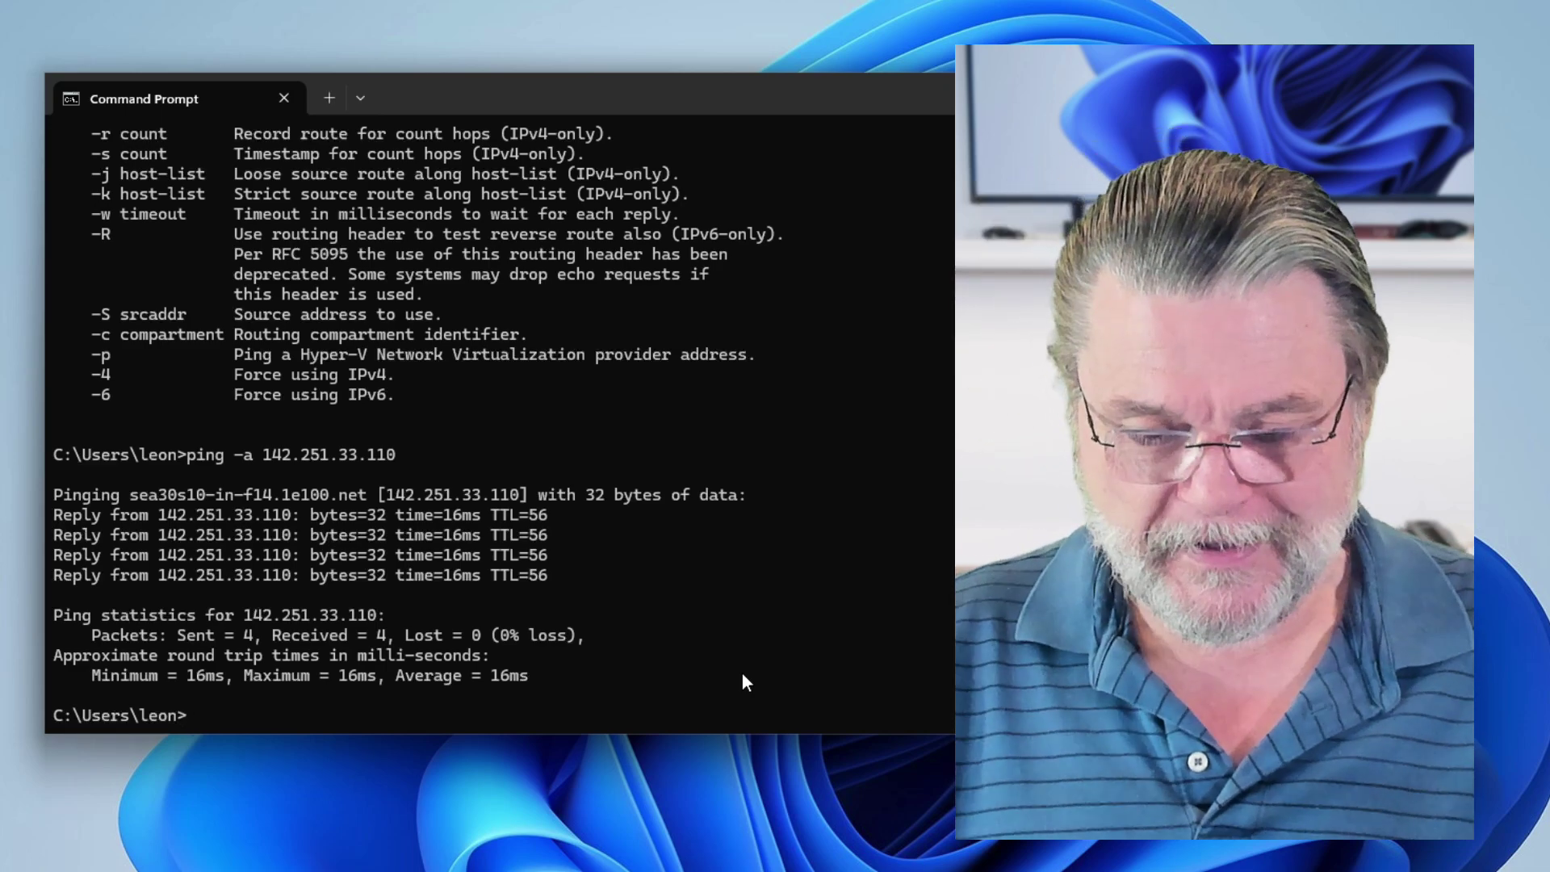
text(ping askloe.)
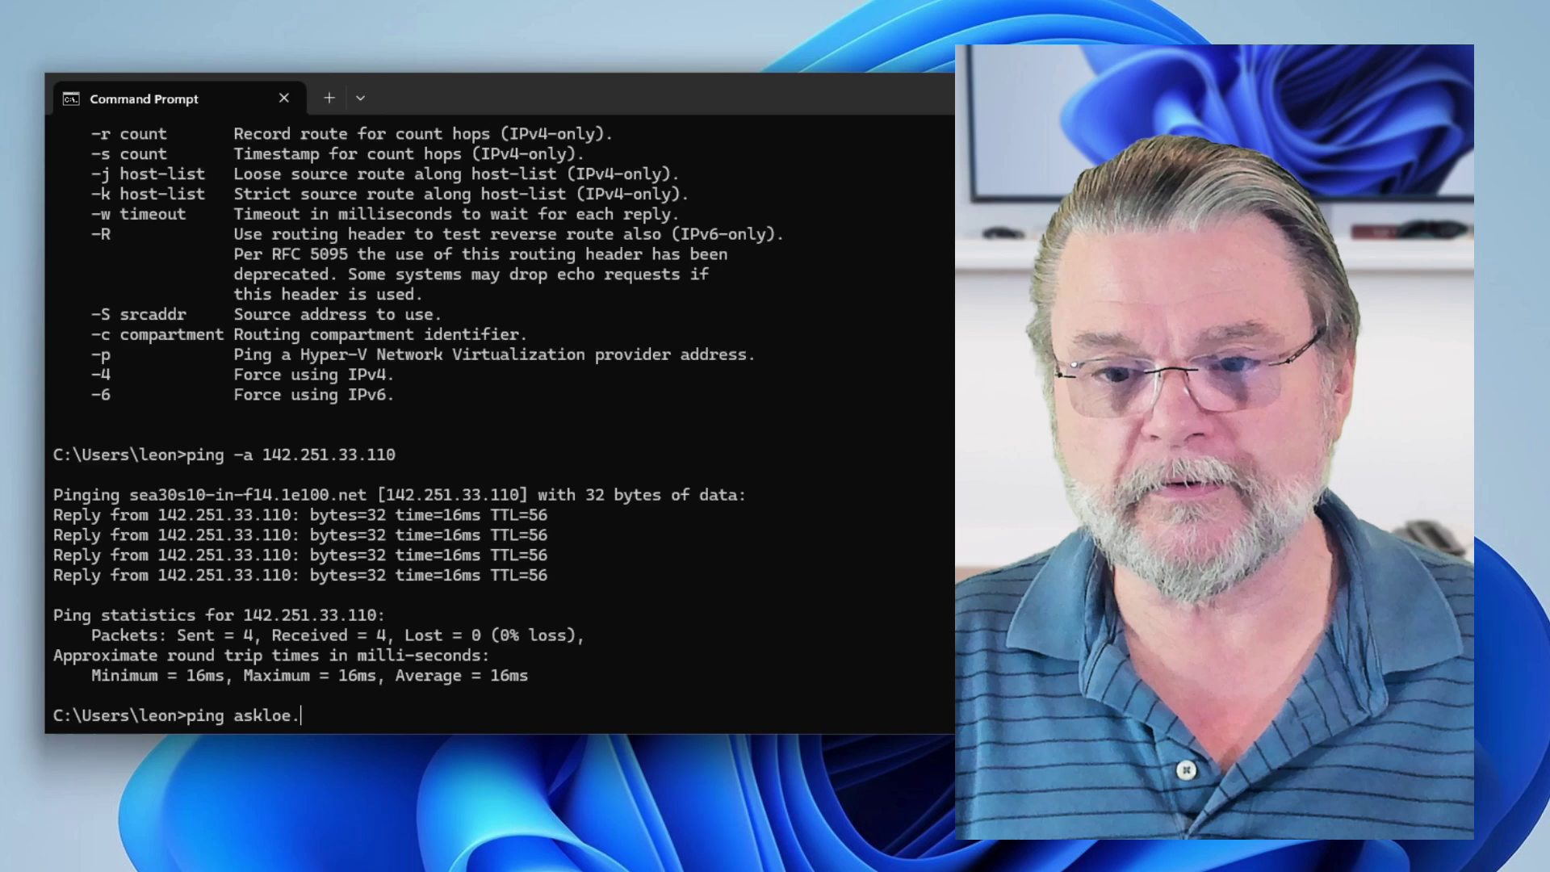
Step: Run 'ping askleo.com' after correcting the typo, resolving to 35.155.180.218
key(BackSpace)
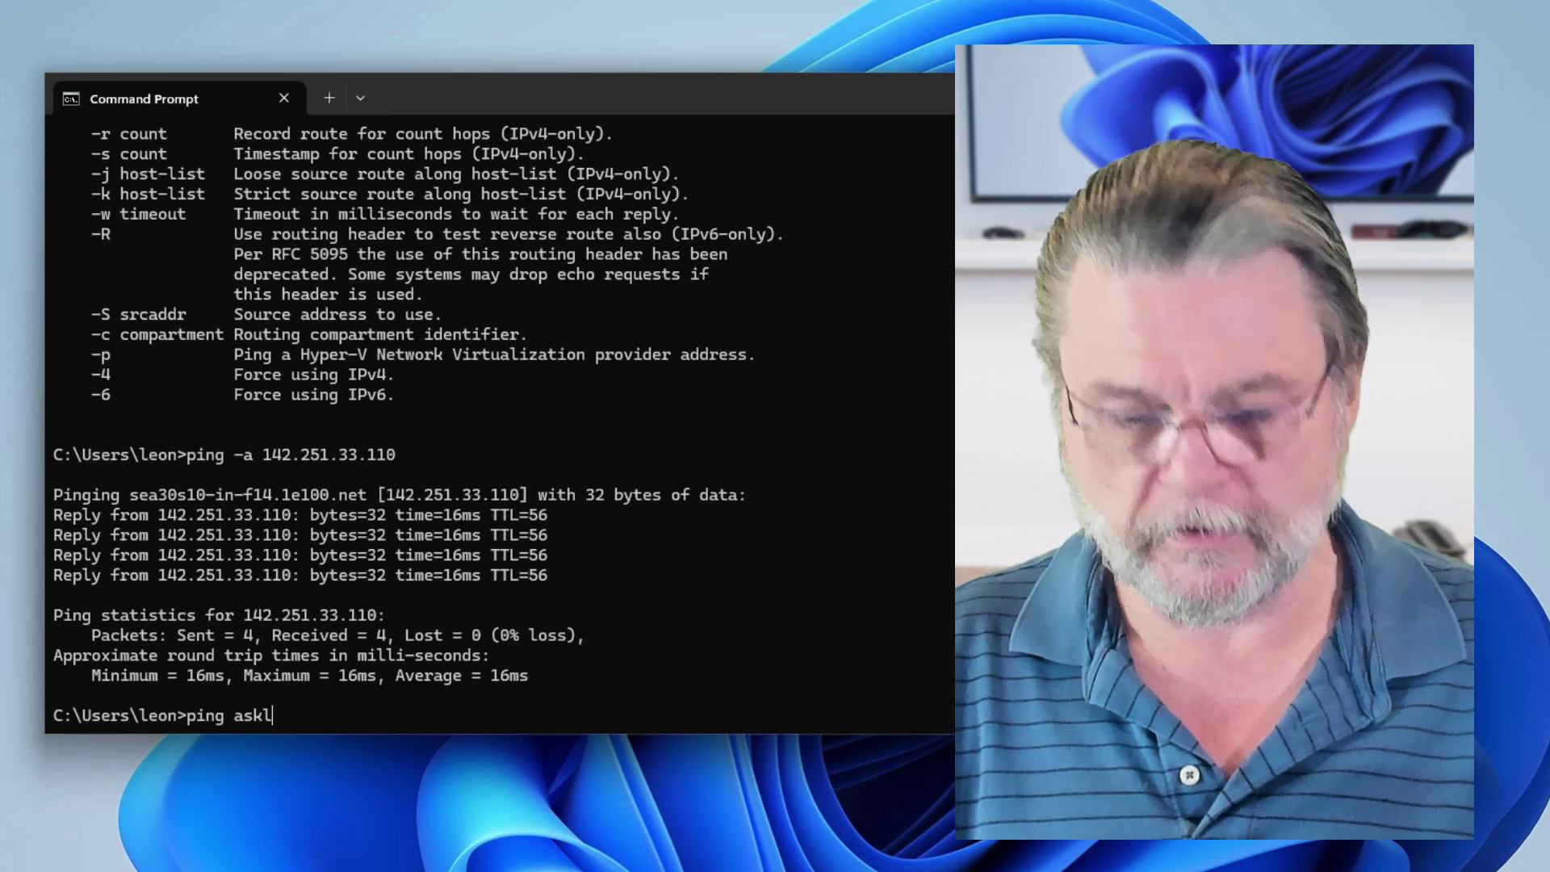
text(eo.com)
key(Return)
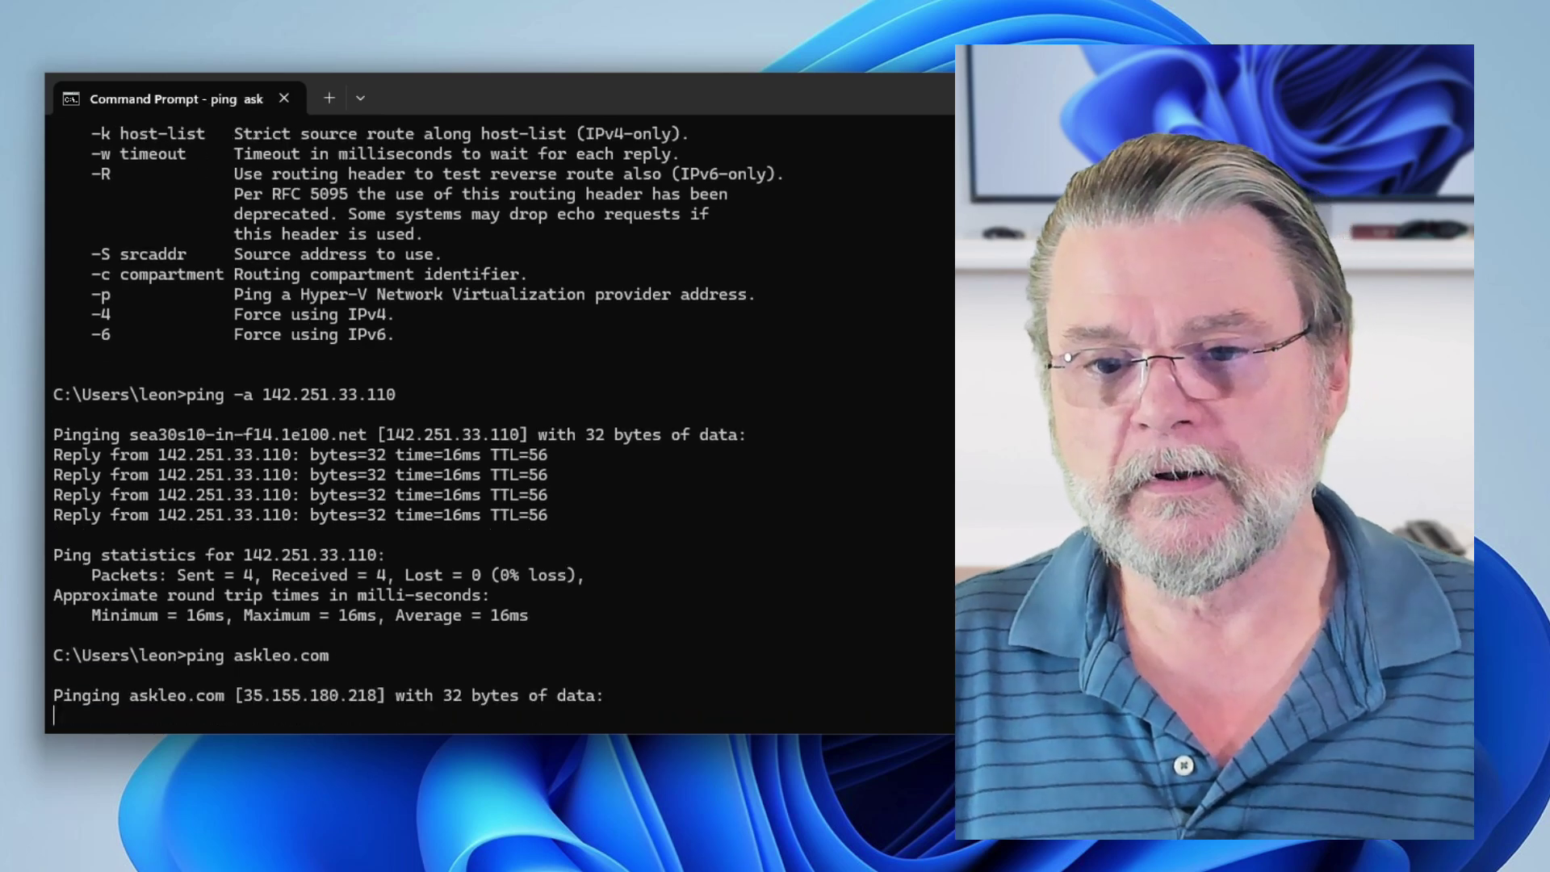